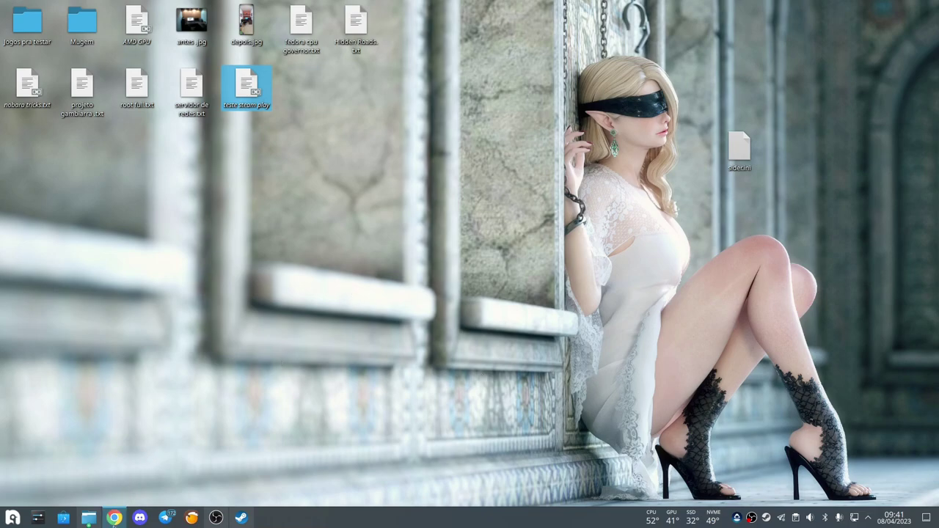
# Step: Look inside the livecpk, content and content- folders of the eFootball PES 2021 game folder in Dolphin and minimize the window
pyautogui.click(115, 518)
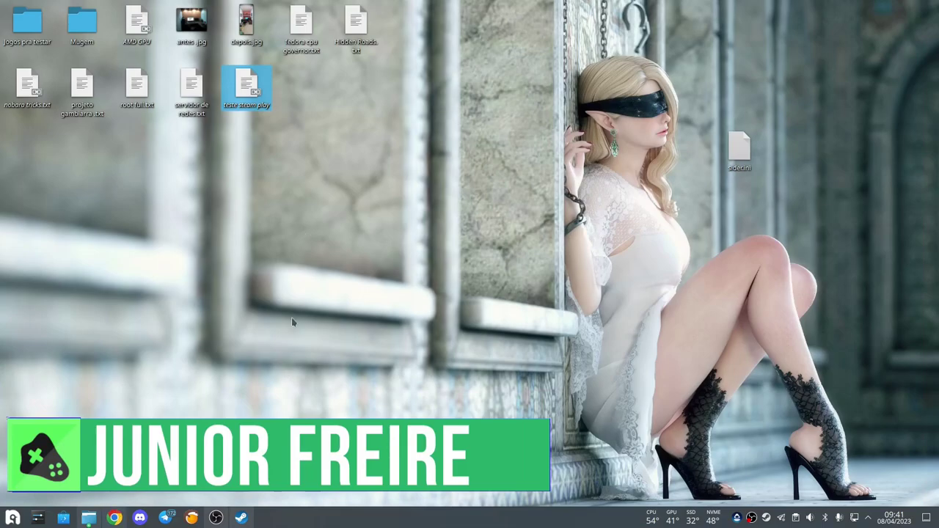
pyautogui.click(91, 517)
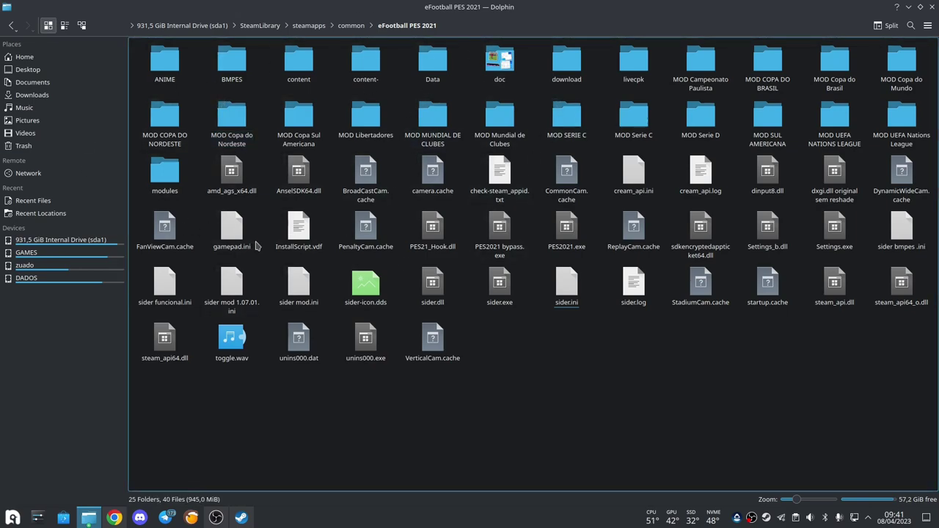
pyautogui.click(630, 80)
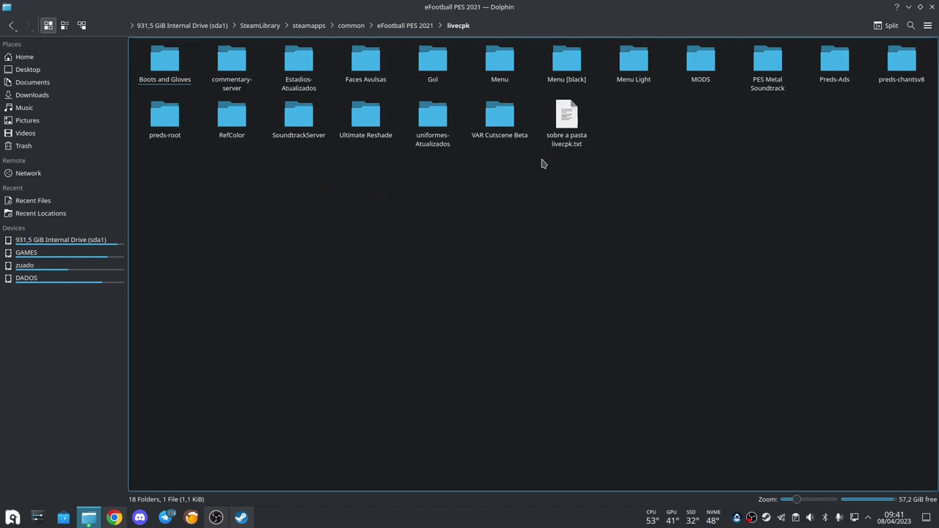
pyautogui.hotkey('alt', 'Left')
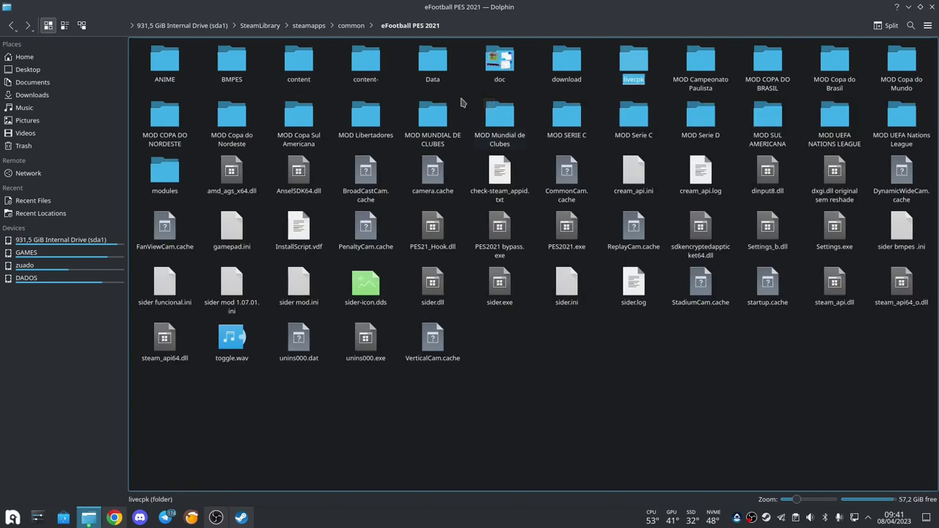
pyautogui.click(293, 63)
pyautogui.hotkey('alt', 'Left')
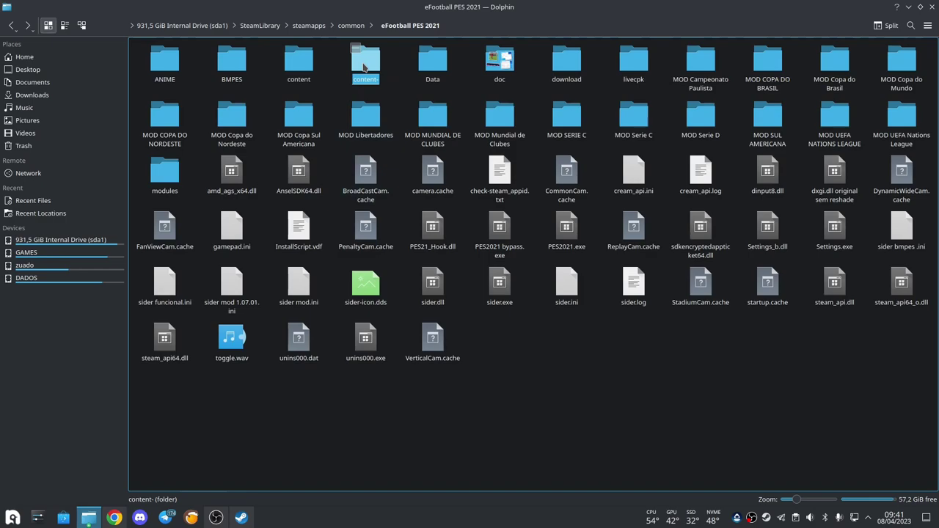
pyautogui.click(364, 67)
pyautogui.hotkey('alt', 'Left')
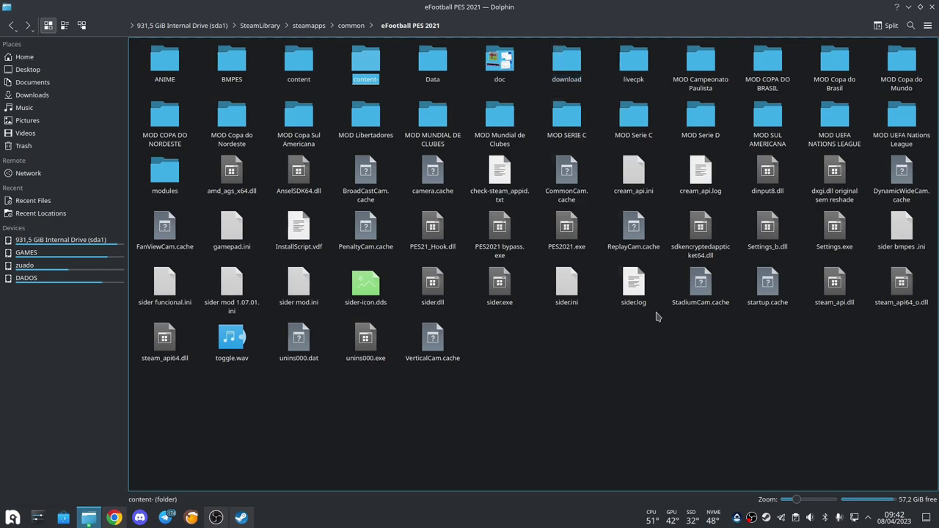
pyautogui.press('Escape')
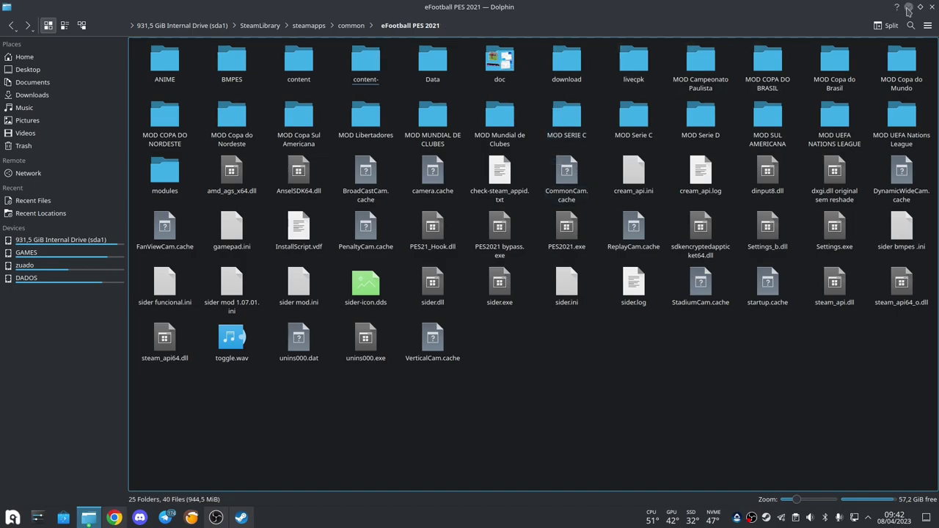
pyautogui.click(908, 6)
pyautogui.click(908, 7)
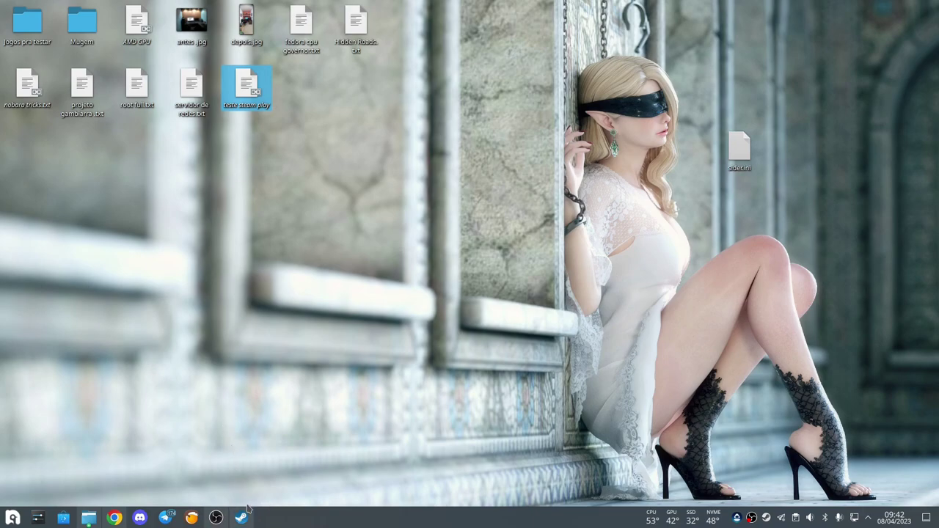
# Step: Switch to Chrome and review the Preds Audio Packs thread's first post and the Alternative Soundtrack (4) post
pyautogui.click(111, 517)
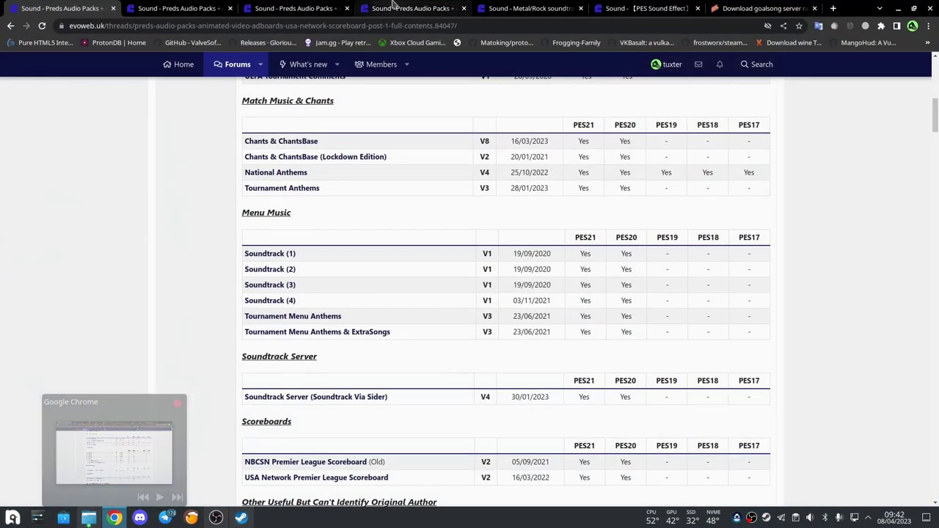
pyautogui.scroll(10, 88, 204)
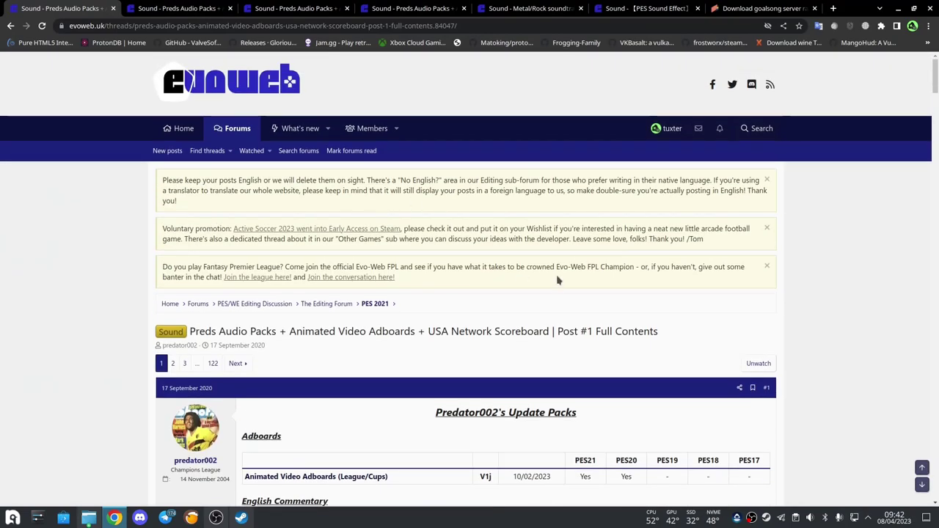
pyautogui.scroll(-1, 583, 286)
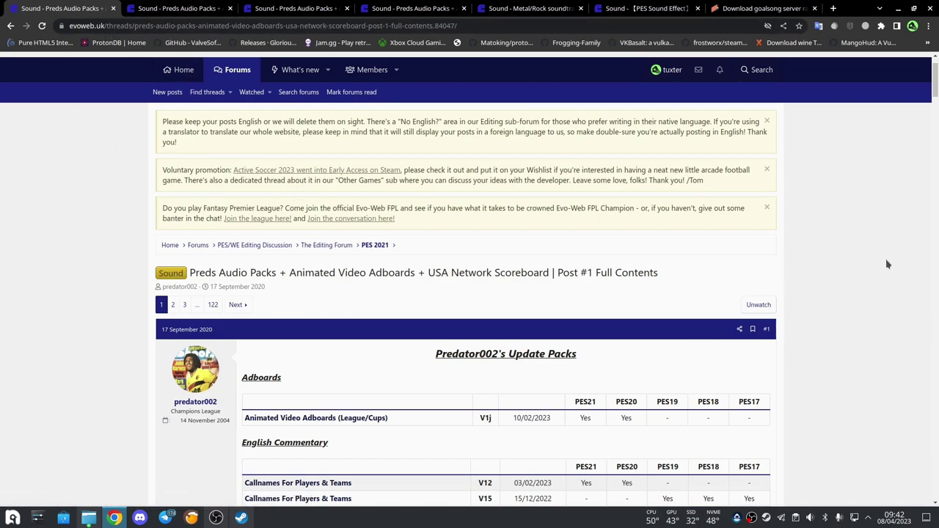
pyautogui.scroll(-3, 766, 282)
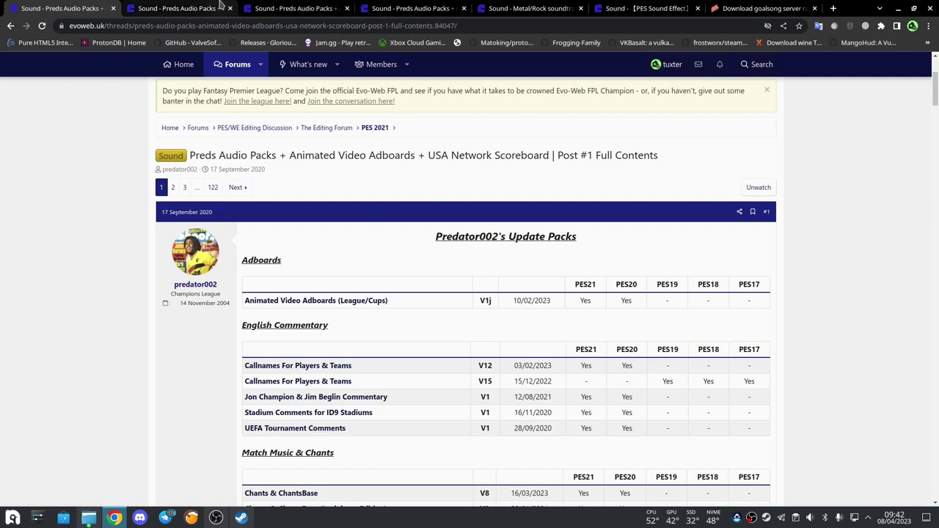
pyautogui.click(194, 7)
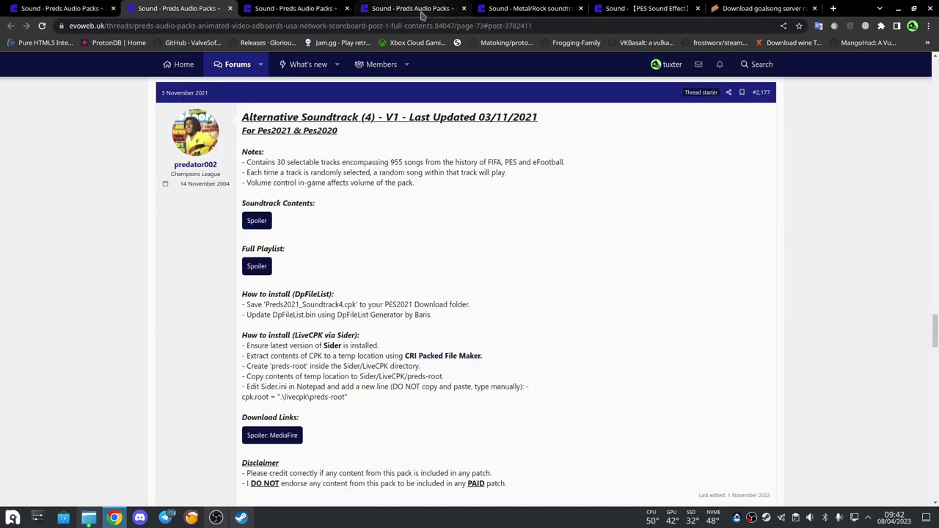
# Step: Read the Metal/Rock soundtracks [PES21] thread's first post, including its download link and installation instructions
pyautogui.click(511, 6)
pyautogui.scroll(-2, 433, 294)
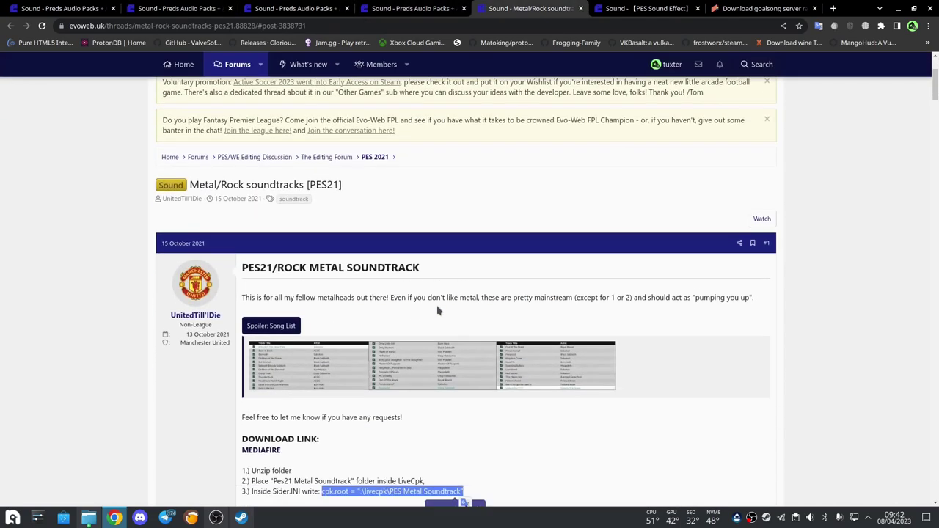
pyautogui.scroll(-2, 79, 293)
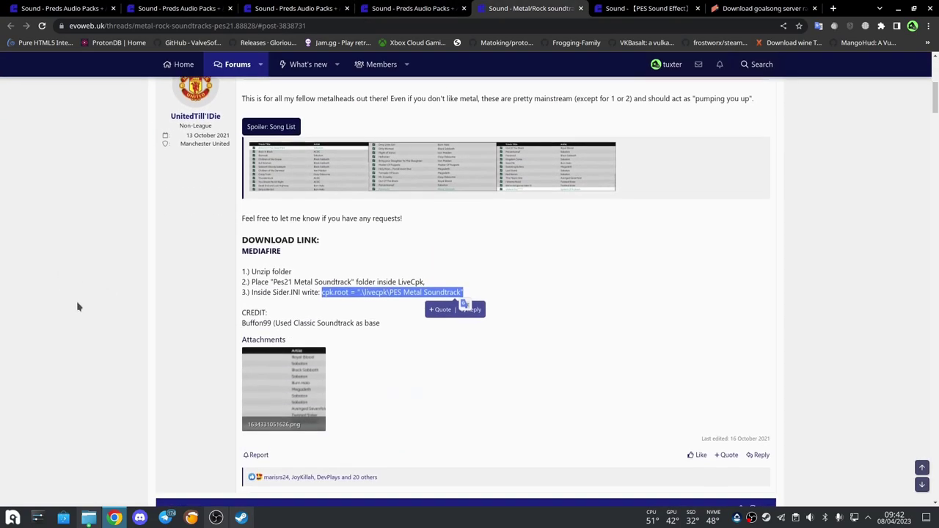
pyautogui.scroll(5, 63, 291)
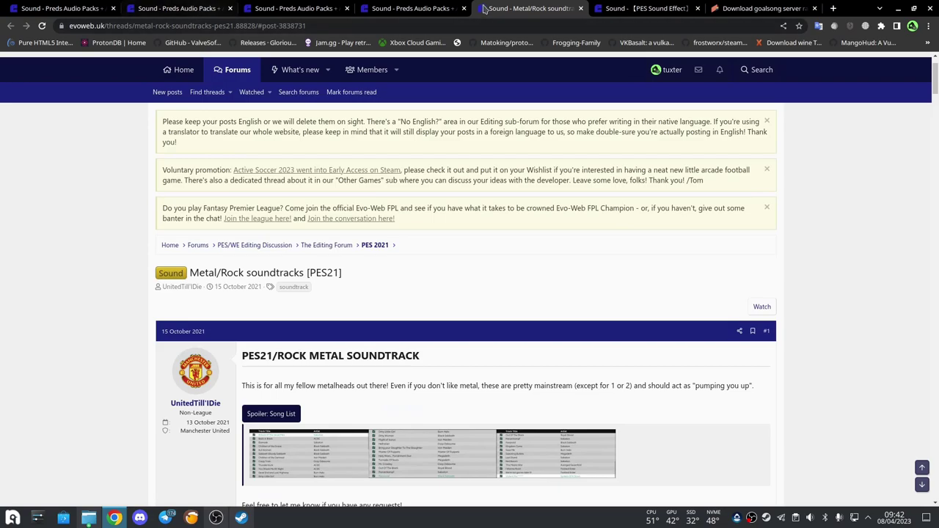
pyautogui.scroll(-2, 513, 330)
# Step: Return to the Preds Audio Packs thread and examine Predator002's Update Packs list through the Menu Music and Soundtrack Server sections
pyautogui.hotkey('ctrl', 'pageup')
pyautogui.hotkey('ctrl', 'pageup')
pyautogui.hotkey('ctrl', 'pageup')
pyautogui.hotkey('ctrl', 'pageup')
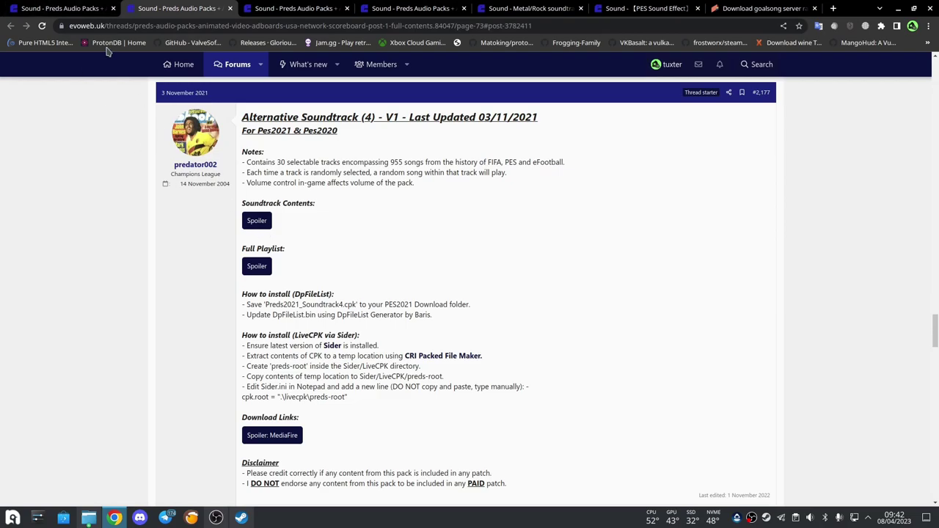
pyautogui.hotkey('ctrl', 'pageup')
pyautogui.scroll(-2, 216, 195)
pyautogui.scroll(2, 551, 287)
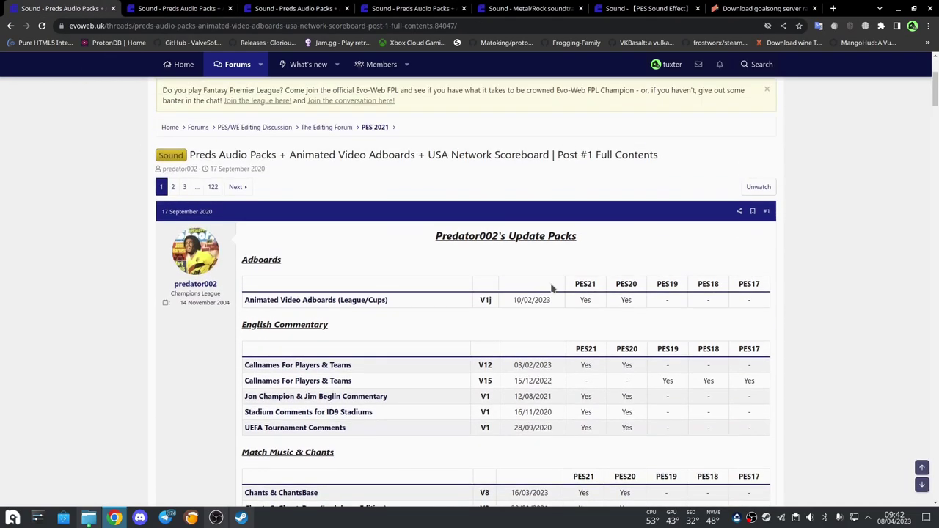
pyautogui.moveTo(434, 238); pyautogui.dragTo(579, 253)
pyautogui.scroll(-6, 224, 329)
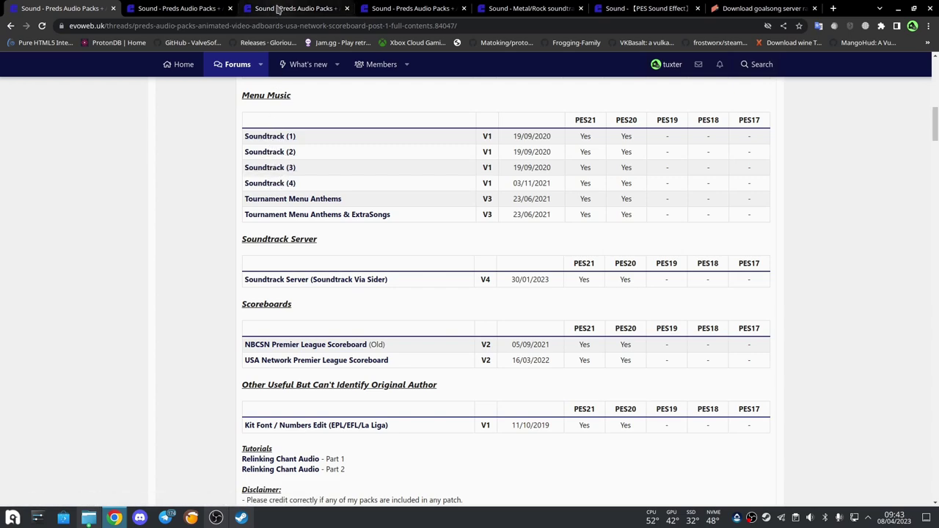
# Step: View the song list images enlarged one by one in the Metal/Rock soundtracks [PES21] thread
pyautogui.click(529, 8)
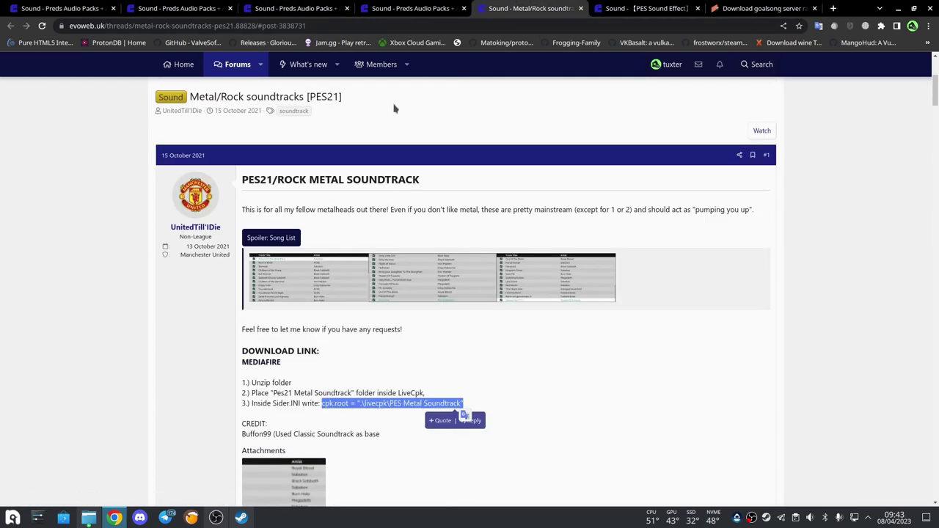
pyautogui.click(292, 279)
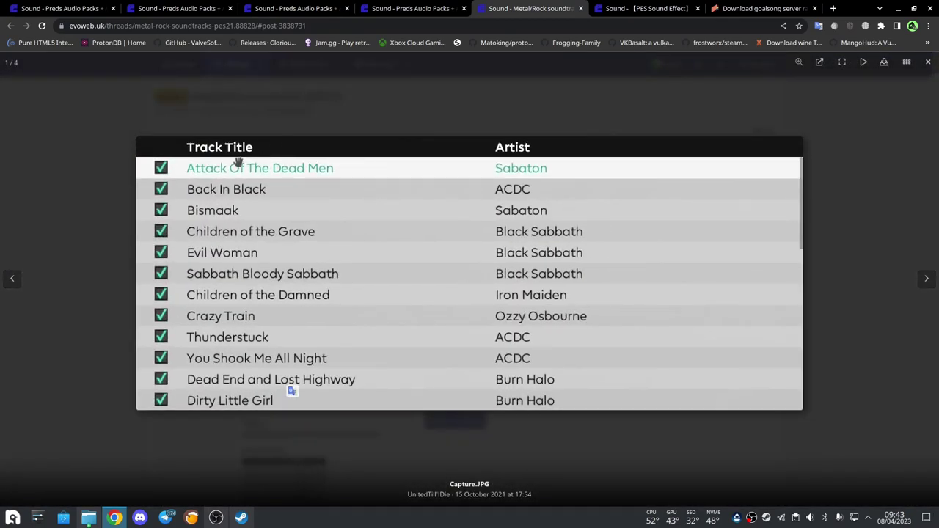
pyautogui.click(848, 245)
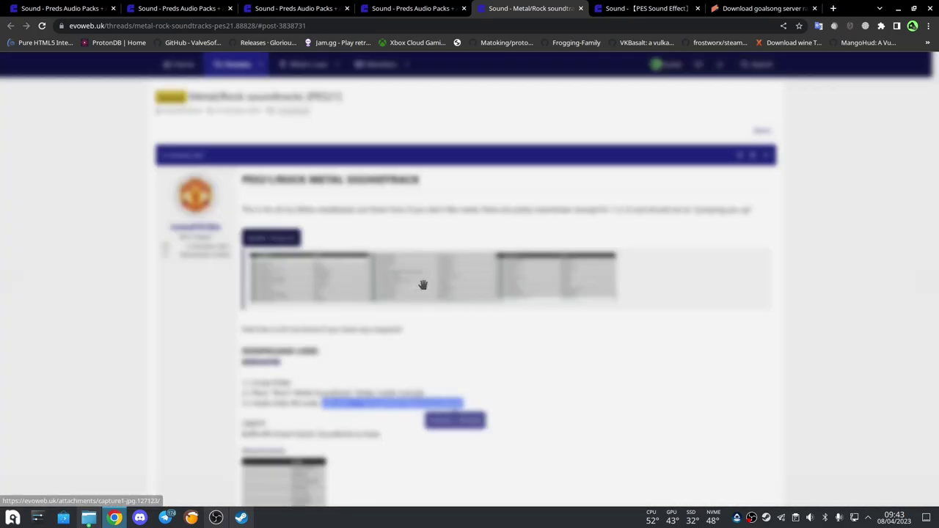
pyautogui.click(423, 289)
pyautogui.click(871, 230)
pyautogui.click(555, 277)
pyautogui.click(851, 254)
pyautogui.scroll(-3, 514, 349)
pyautogui.click(519, 286)
# Step: Check the MediaFire download page for PES Metal Soundtrack.zip and return to the thread's installation instructions
pyautogui.scroll(-6, 418, 287)
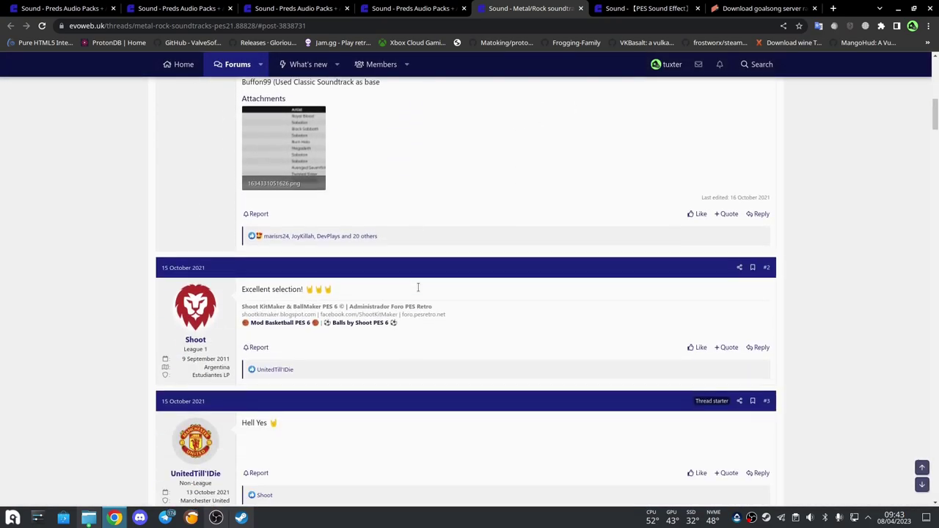
pyautogui.scroll(5, 418, 287)
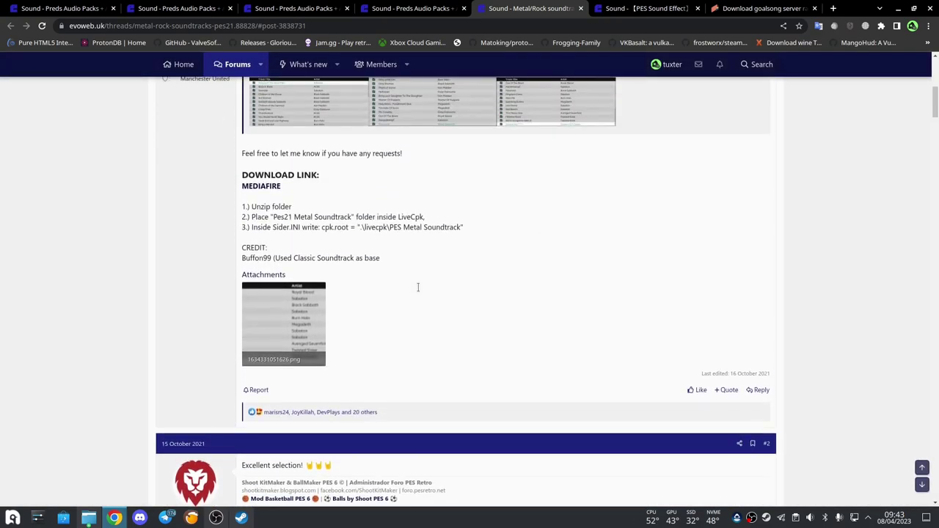
pyautogui.click(261, 188)
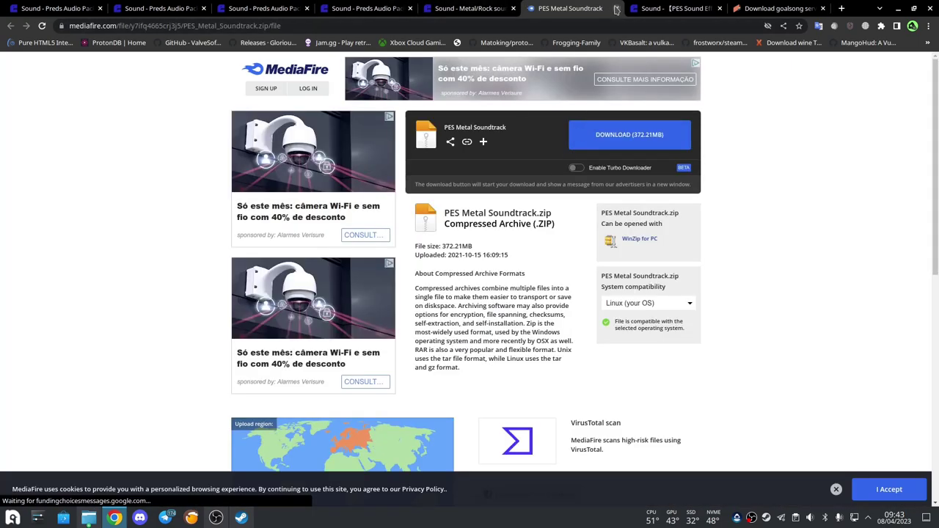
pyautogui.click(616, 8)
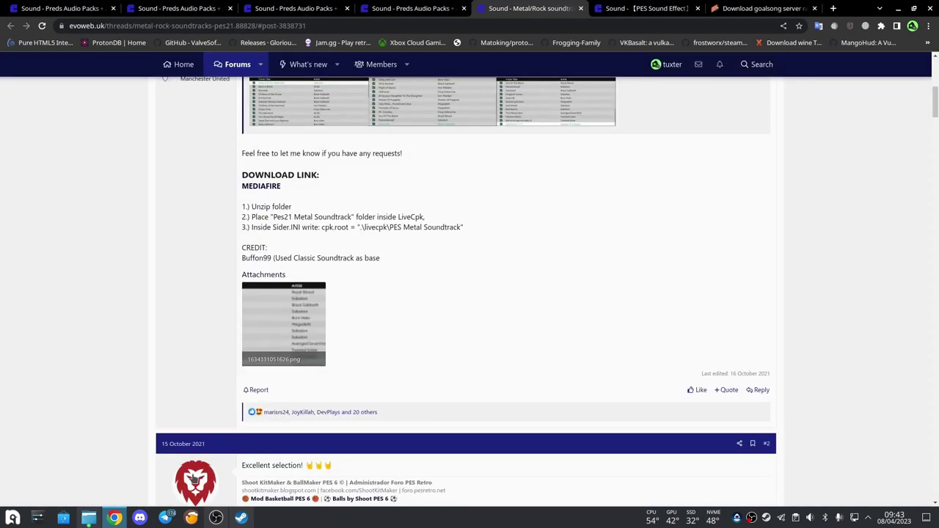
pyautogui.scroll(2, 361, 273)
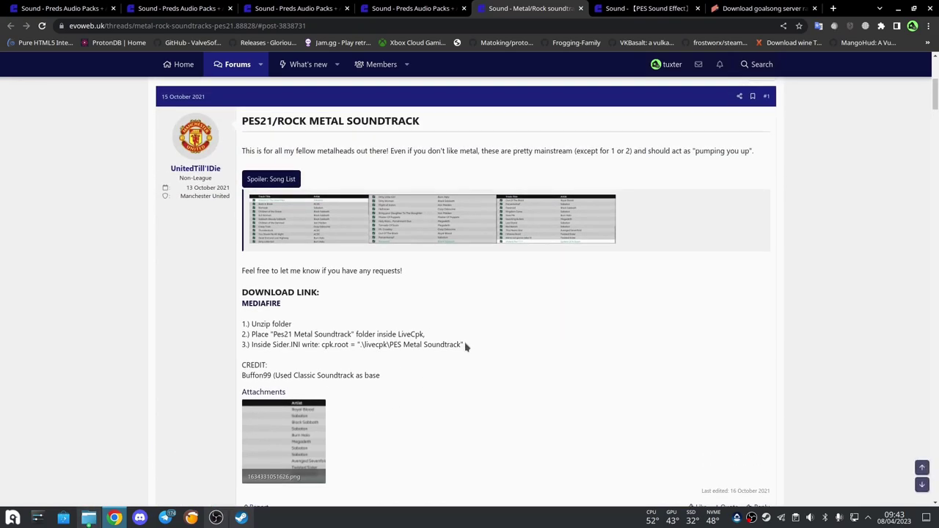
# Step: Switch to Dolphin and locate the BMPES, content and livecpk folders within the eFootball PES 2021 folder
pyautogui.click(88, 518)
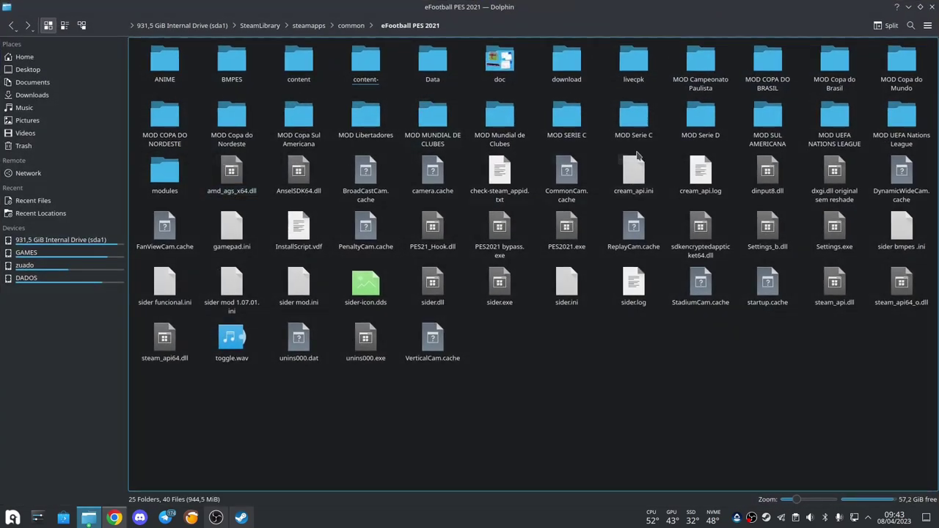
pyautogui.click(233, 74)
pyautogui.press('F2')
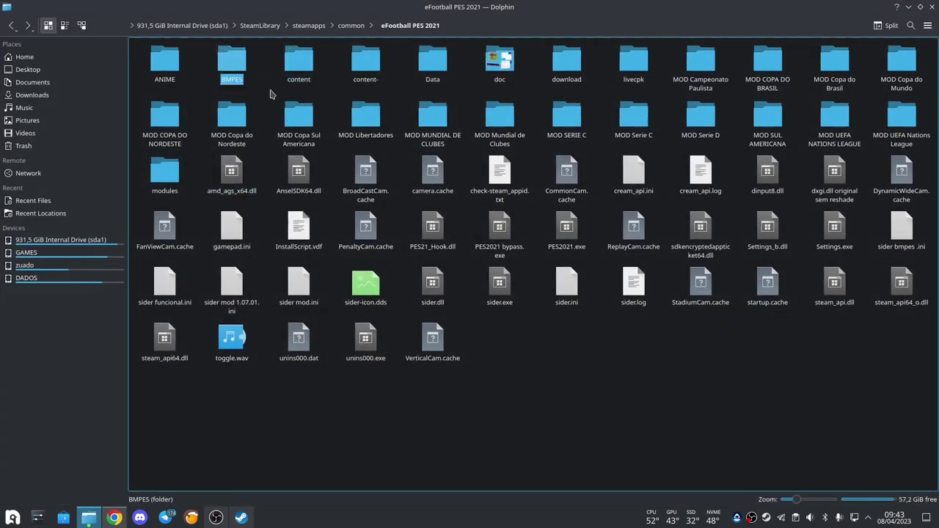
pyautogui.click(299, 66)
pyautogui.press('F2')
pyautogui.click(615, 85)
pyautogui.press('F2')
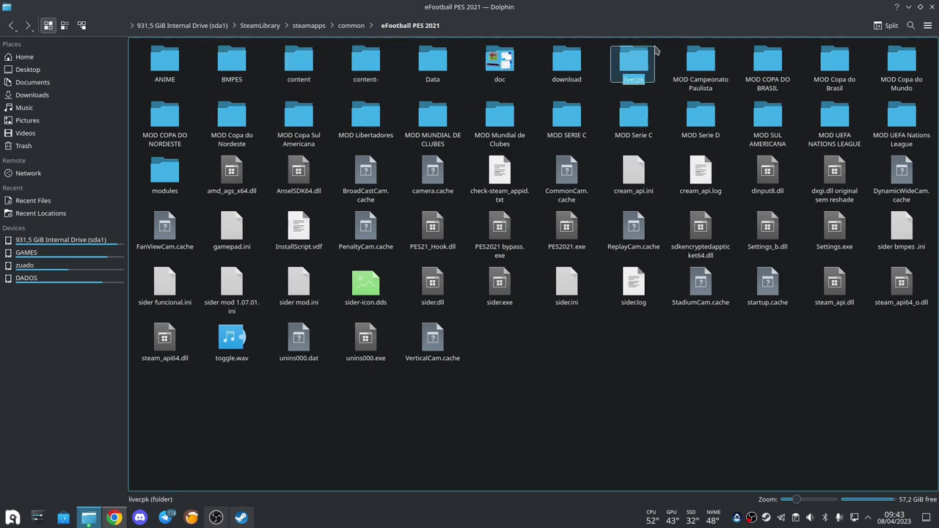
pyautogui.click(629, 97)
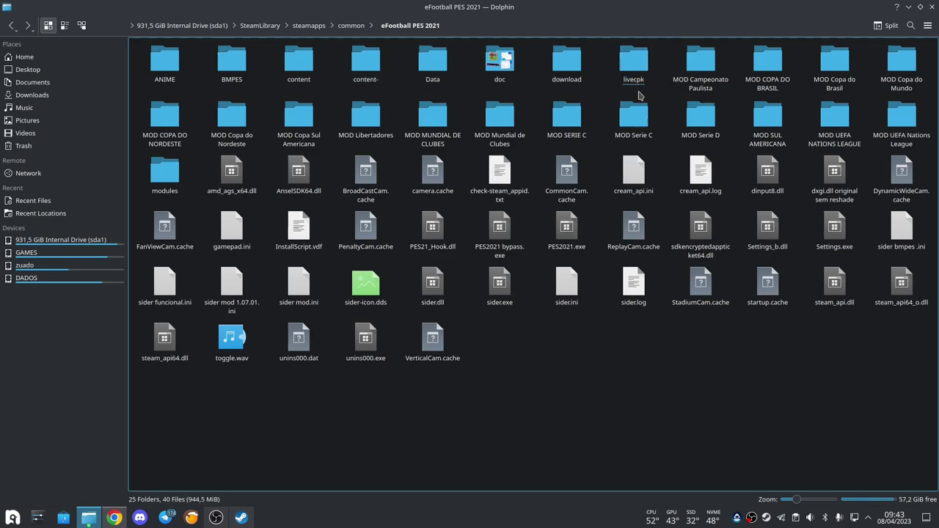
pyautogui.click(634, 82)
pyautogui.press('F2')
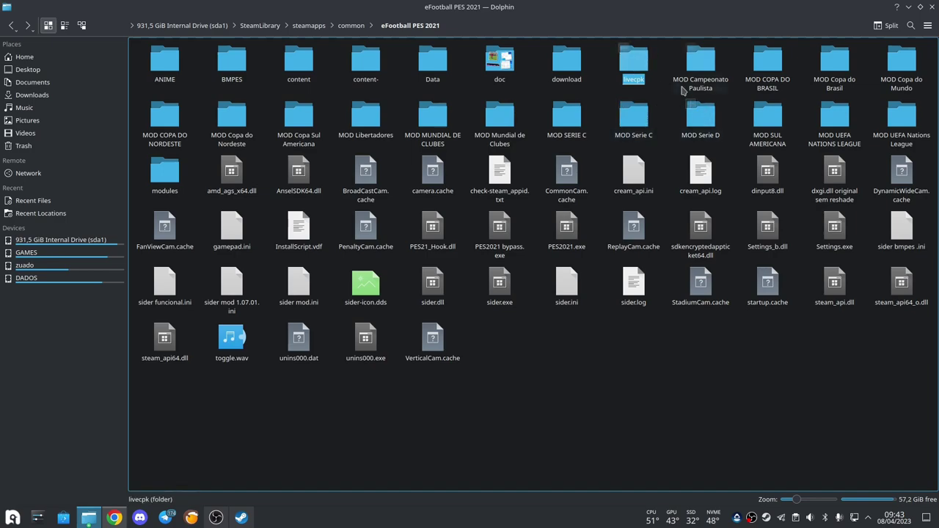
pyautogui.click(659, 72)
pyautogui.click(312, 81)
pyautogui.press('F2')
pyautogui.press('Escape')
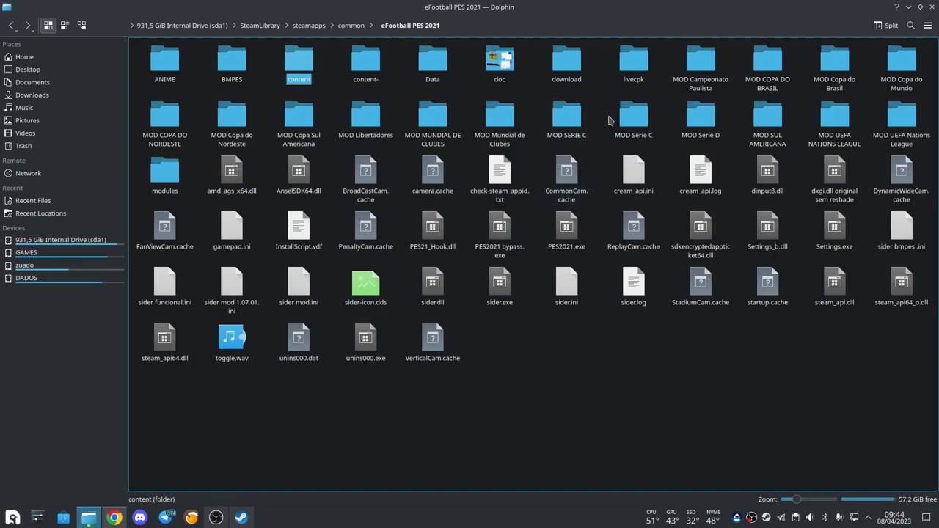
# Step: Open the modules folder, view the CursorServer.lua script in Kate and close it
pyautogui.doubleClick(164, 174)
pyautogui.doubleClick(231, 176)
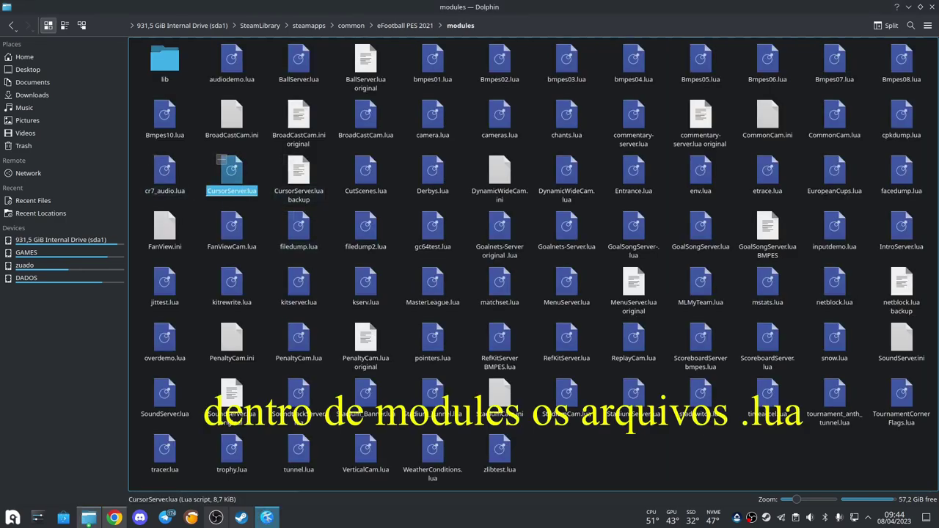
pyautogui.click(668, 148)
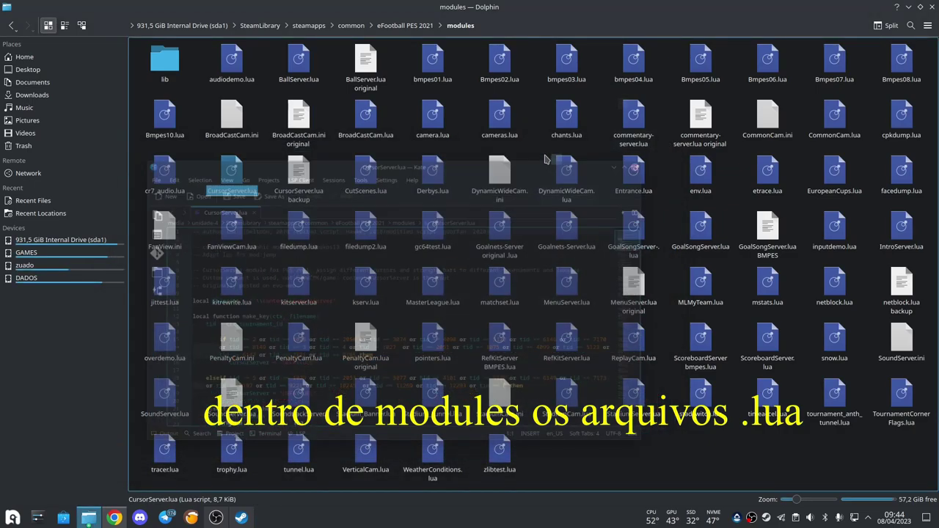
# Step: Open the livecpk folder in eFootball PES 2021 and locate the PES Metal Soundtrack folder inside it
pyautogui.press('BackSpace')
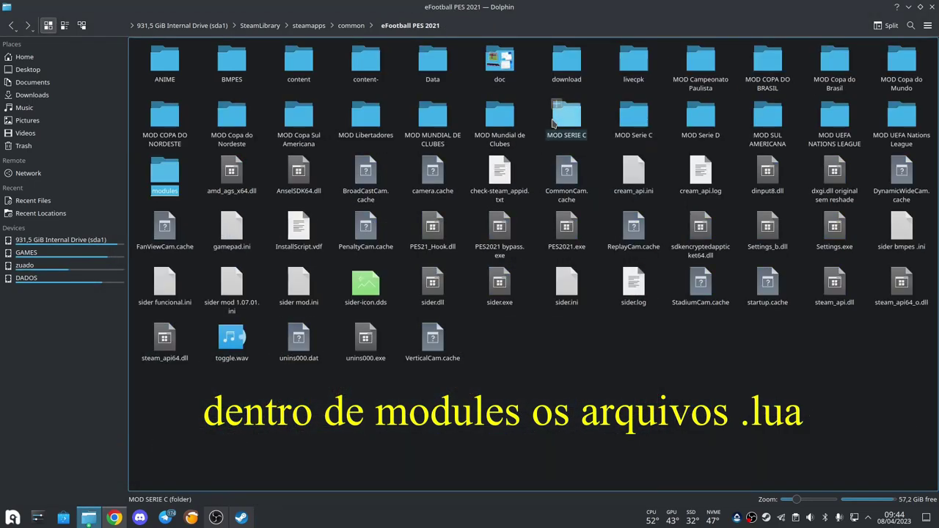
pyautogui.doubleClick(630, 63)
pyautogui.rightClick(478, 234)
pyautogui.click(335, 205)
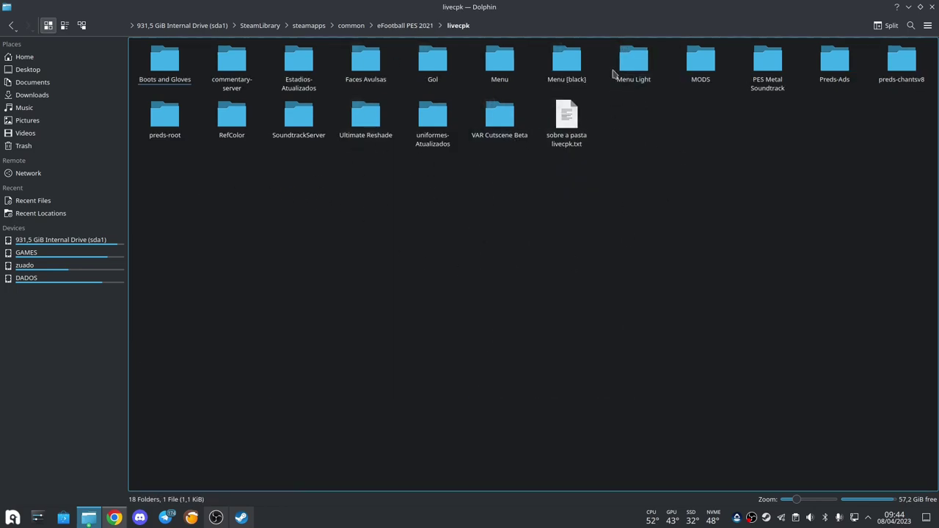
pyautogui.click(317, 141)
pyautogui.moveTo(751, 108); pyautogui.dragTo(793, 93)
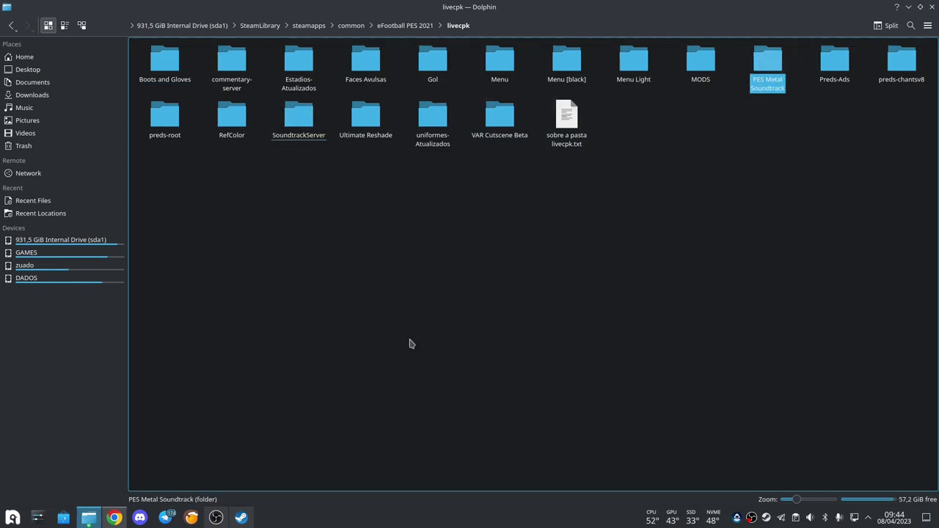
# Step: Switch to Chrome and review the thread's instructions for unzipping the Metal Soundtrack and placing it inside livecpk, comparing with the folder in Dolphin
pyautogui.click(114, 518)
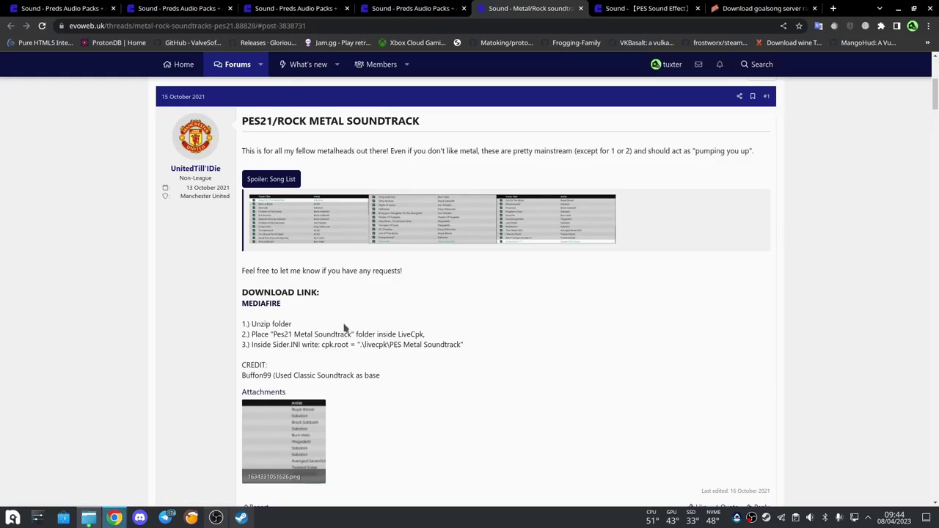
pyautogui.scroll(-1, 293, 334)
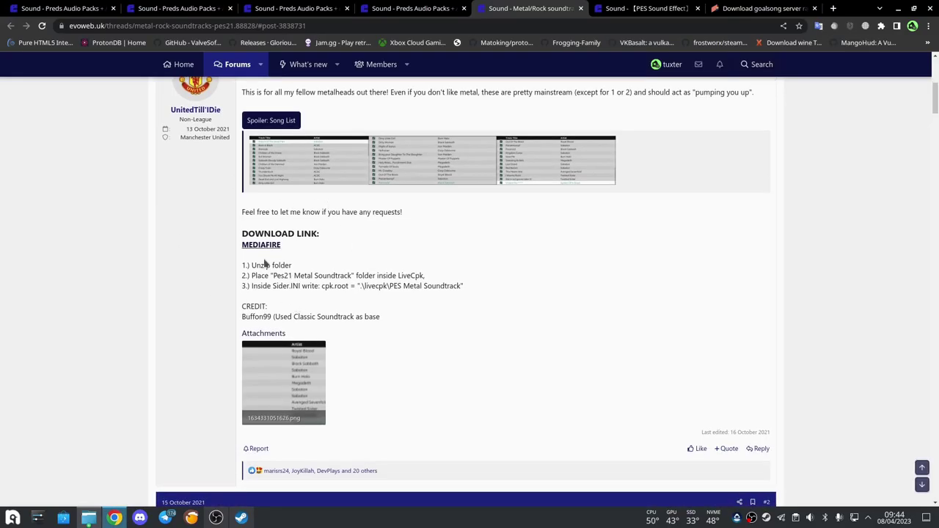
pyautogui.moveTo(244, 263); pyautogui.dragTo(297, 267)
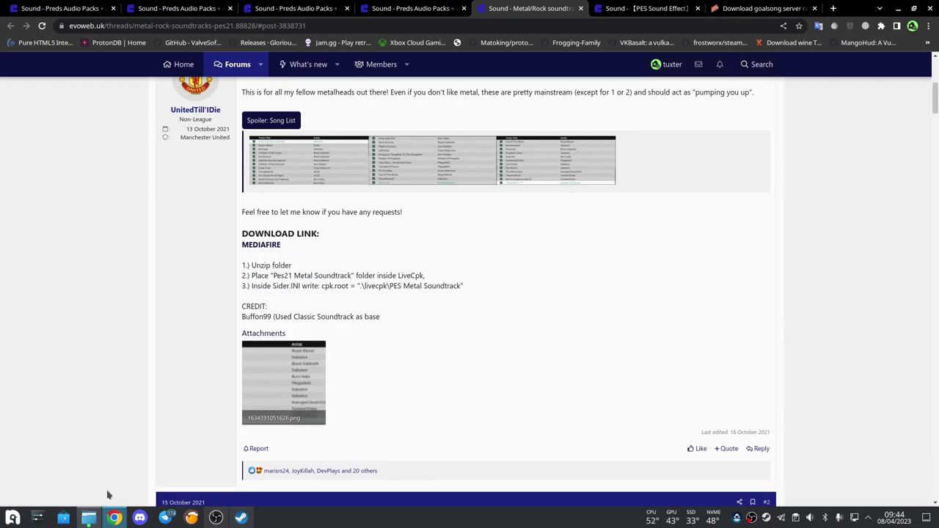
pyautogui.click(88, 517)
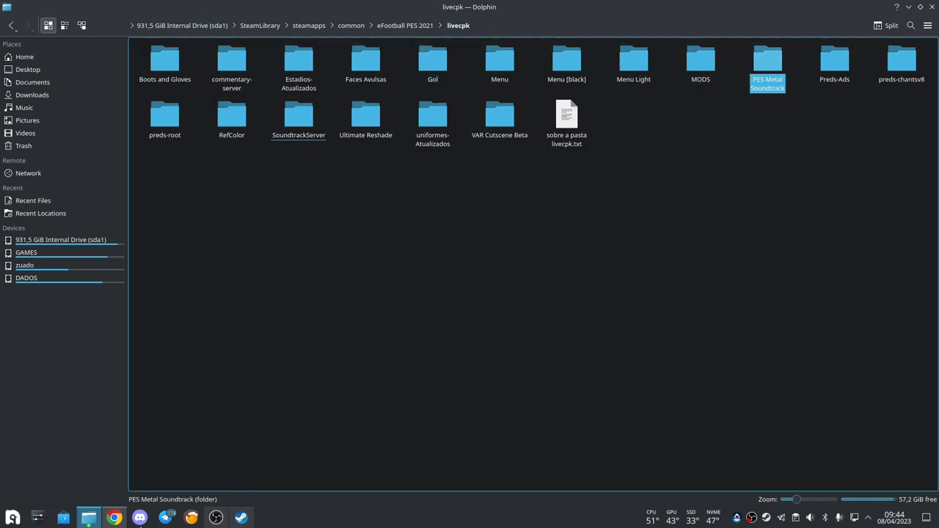
pyautogui.click(115, 517)
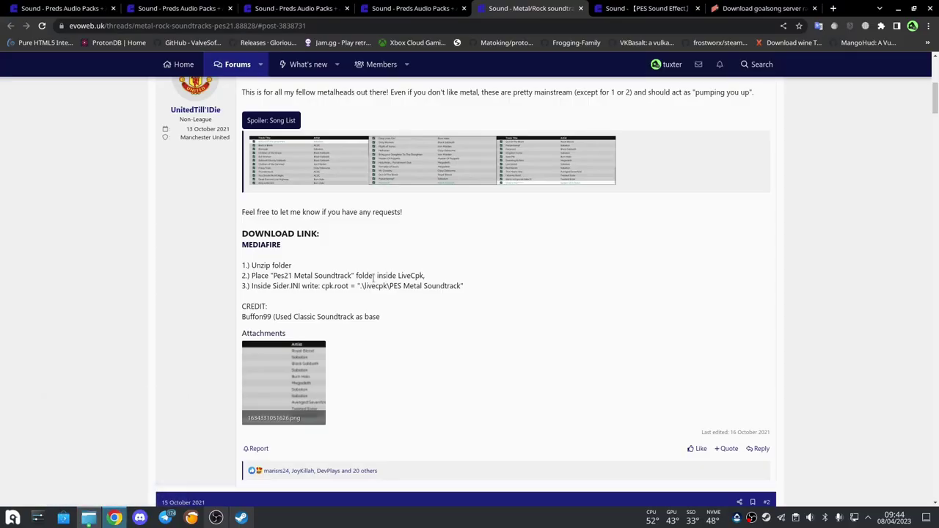
pyautogui.moveTo(270, 276); pyautogui.dragTo(439, 264)
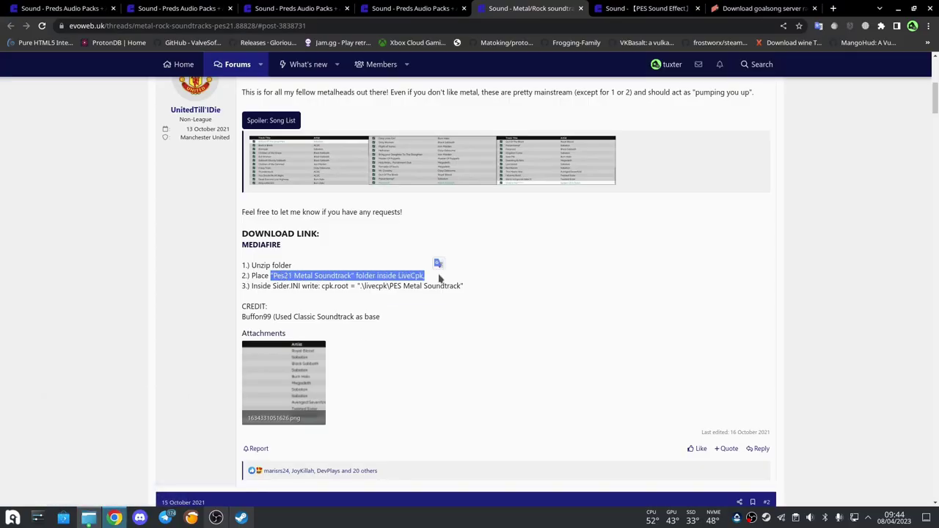
pyautogui.click(375, 297)
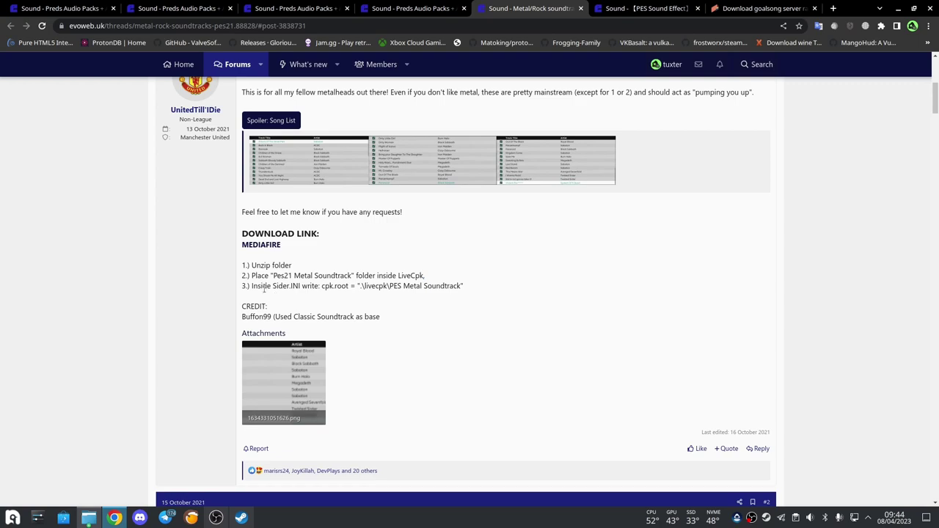
# Step: Copy the line cpk.root = ".\livecpk\PES Metal Soundtrack" from the thread's third installation instruction
pyautogui.moveTo(322, 286); pyautogui.dragTo(464, 291)
pyautogui.rightClick(396, 287)
pyautogui.click(422, 297)
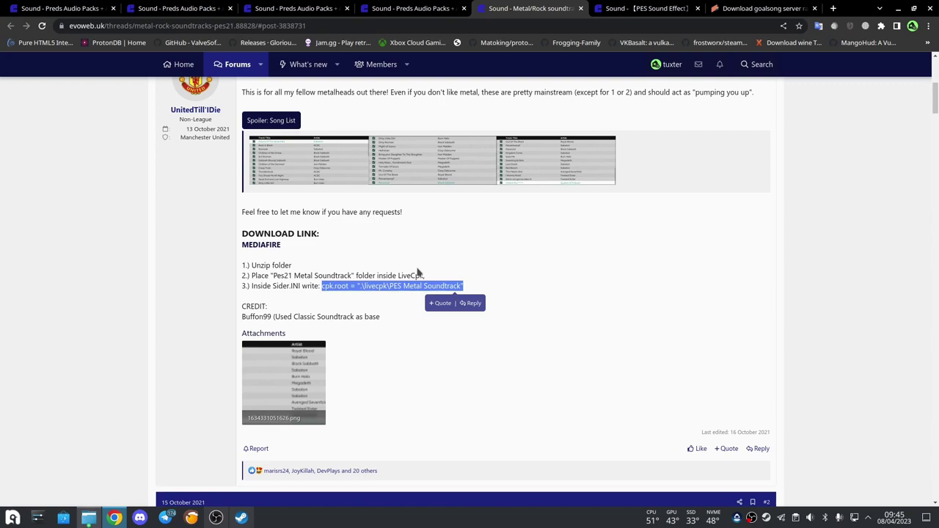
# Step: Switch to Dolphin and locate sider.ini and its variant sider bmpes .ini in the eFootball PES 2021 folder
pyautogui.click(88, 517)
pyautogui.rightClick(550, 256)
pyautogui.press('Escape')
pyautogui.click(411, 26)
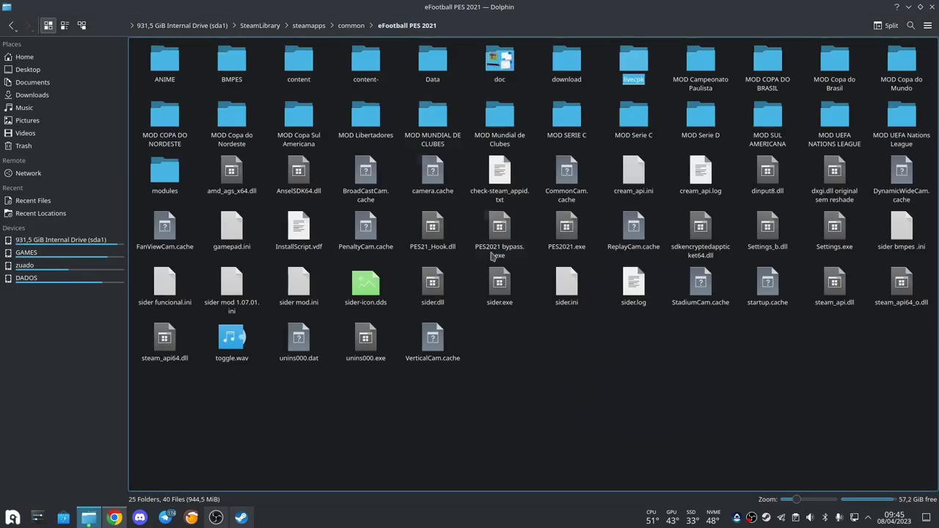
pyautogui.click(564, 293)
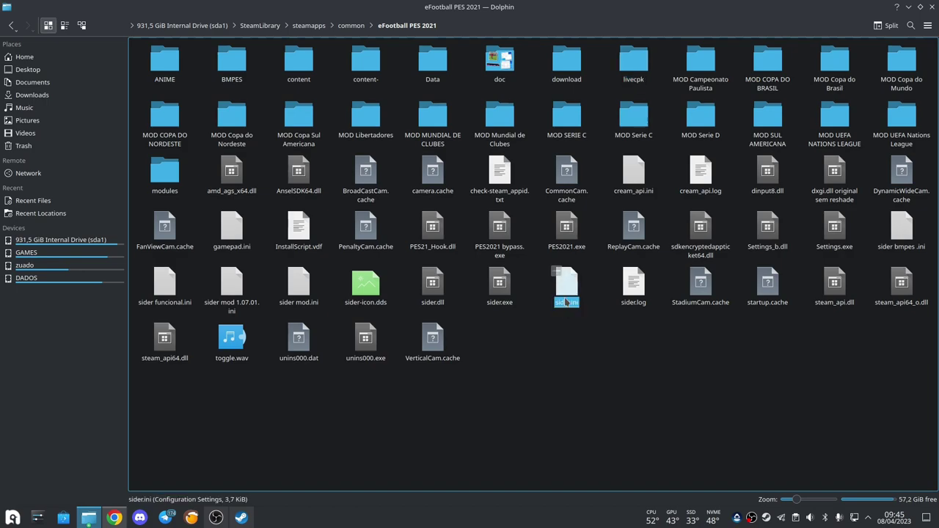
pyautogui.moveTo(568, 330); pyautogui.dragTo(602, 268)
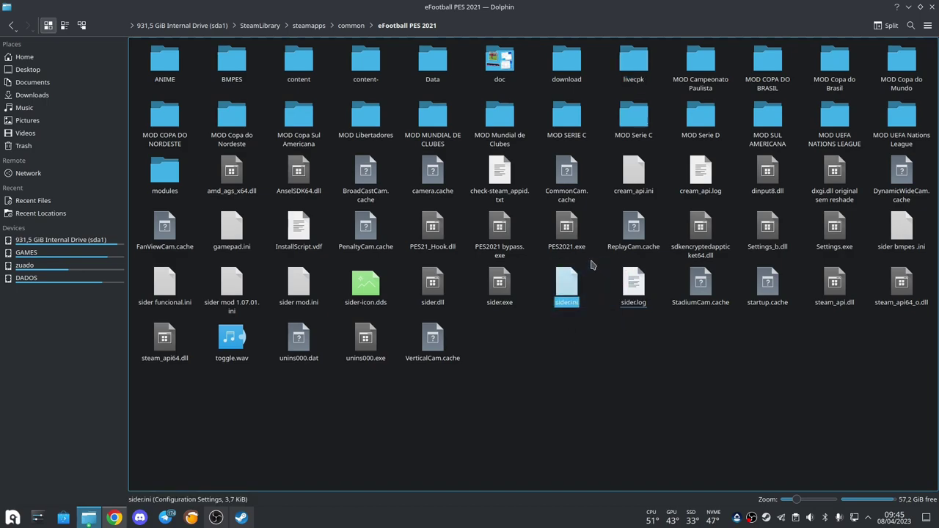
pyautogui.click(901, 248)
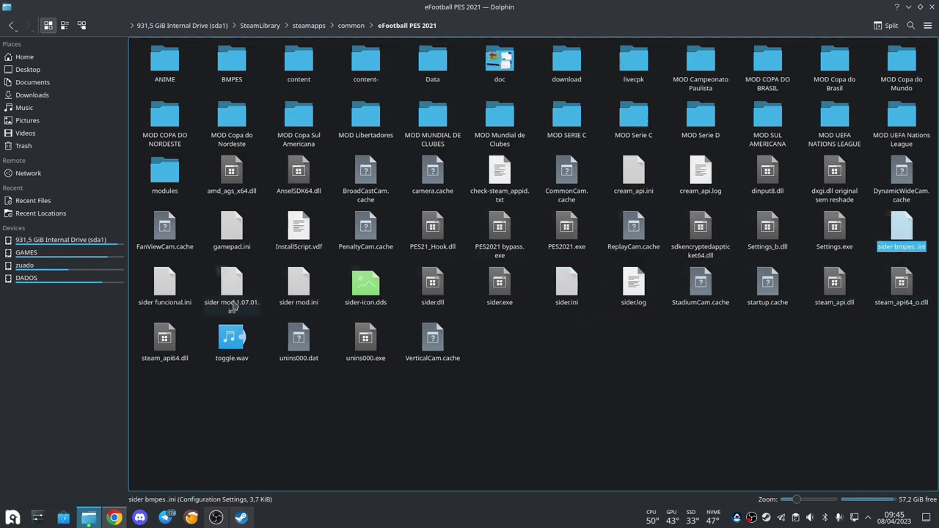
# Step: Open sider funcional.ini in Kate, examine its commentary server modules and the turf mods' cpk.root block, and close the file
pyautogui.click(163, 284)
pyautogui.doubleClick(163, 284)
pyautogui.moveTo(669, 240); pyautogui.dragTo(653, 327)
pyautogui.scroll(-2, 305, 396)
pyautogui.moveTo(308, 373); pyautogui.dragTo(157, 333)
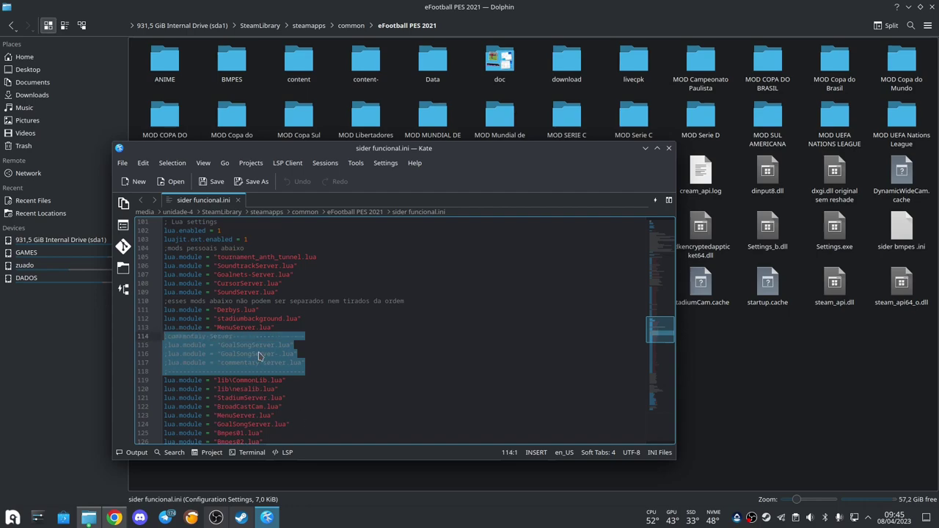
pyautogui.scroll(16, 258, 357)
pyautogui.moveTo(364, 345); pyautogui.dragTo(147, 274)
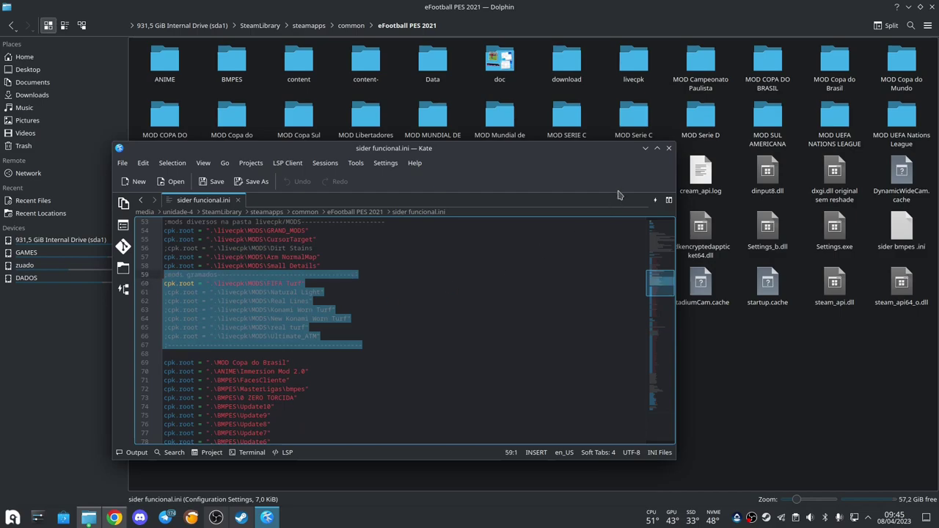
pyautogui.click(668, 148)
pyautogui.rightClick(618, 381)
pyautogui.press('Escape')
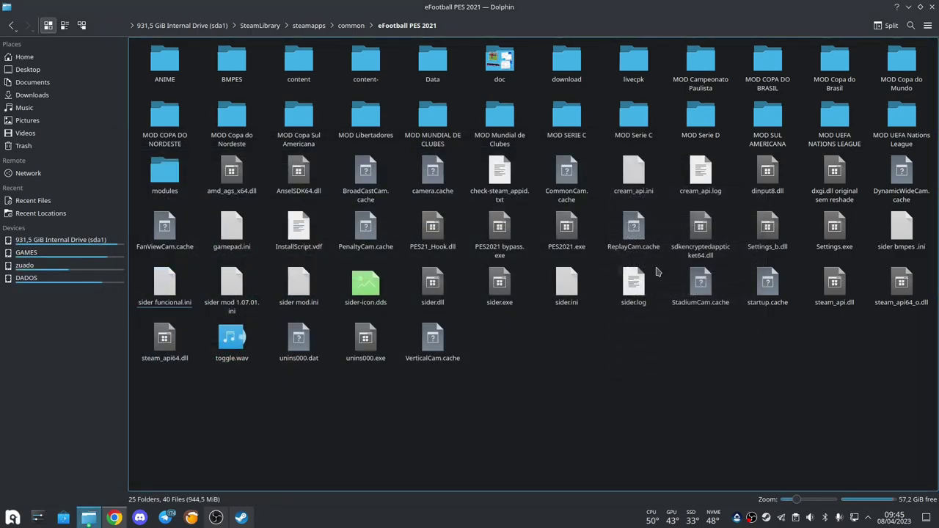
# Step: Open sider.ini and insert cpk.root = ".\livecpk\PES Metal Soundtrack" on a new line above the MOD Copa do Brasil entry
pyautogui.doubleClick(569, 293)
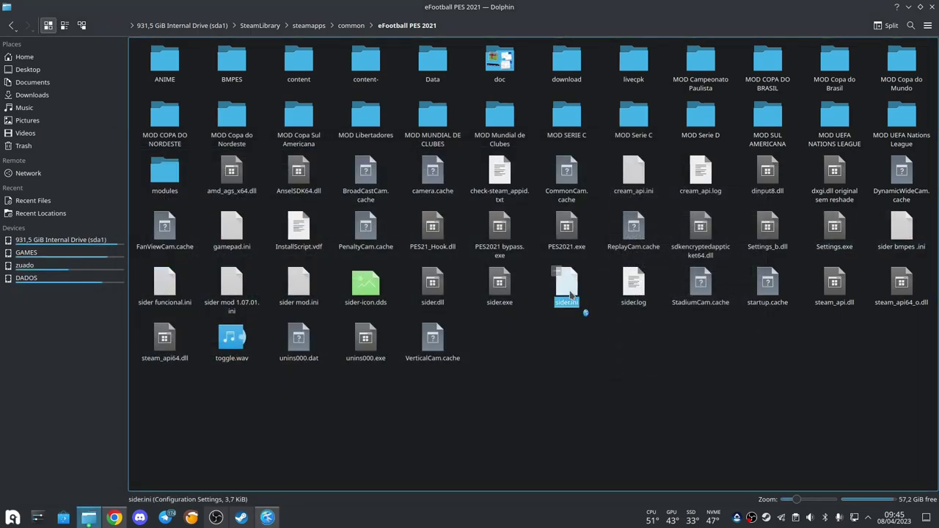
pyautogui.scroll(-8, 303, 299)
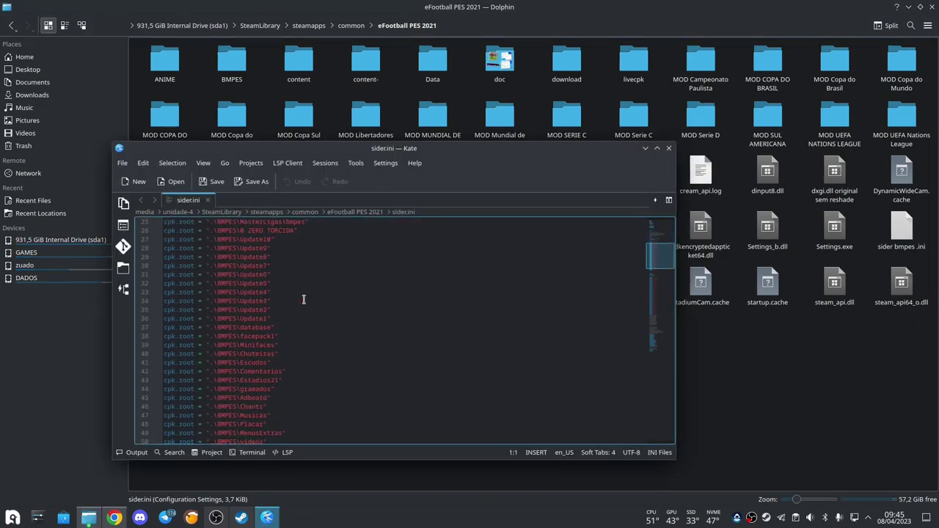
pyautogui.scroll(3, 303, 299)
pyautogui.click(289, 263)
pyautogui.press('Return')
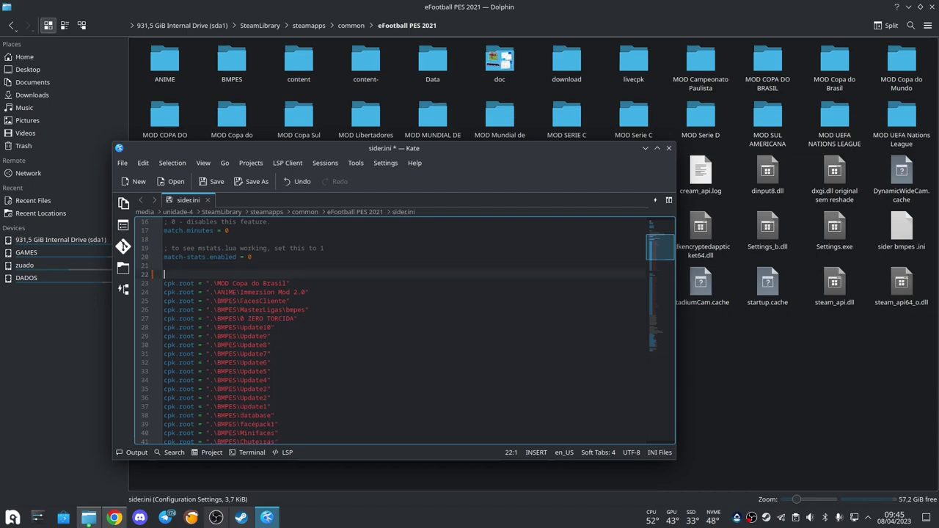
pyautogui.hotkey('ctrl', 'v')
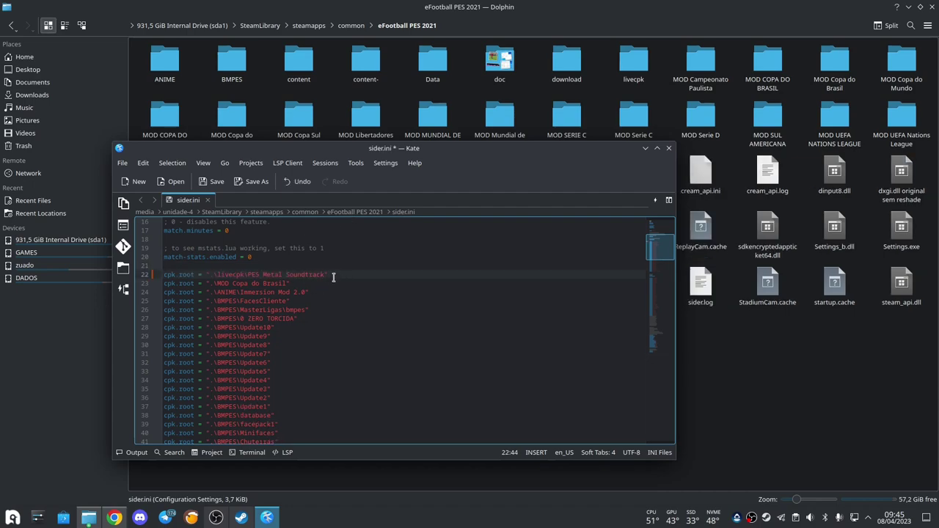
# Step: Comment out the PES Metal Soundtrack line with a semicolon and remove the semicolon again
pyautogui.moveTo(329, 274); pyautogui.dragTo(207, 274)
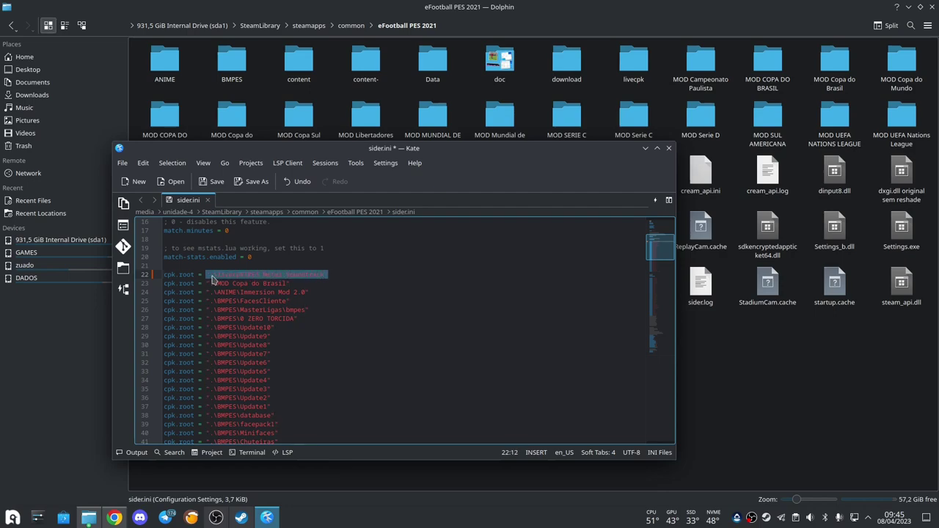
pyautogui.click(337, 285)
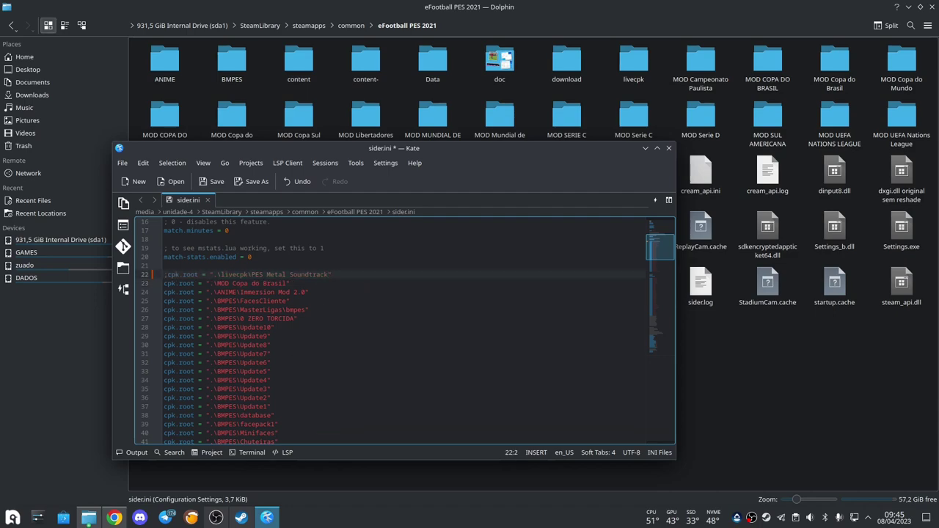
pyautogui.click(337, 275)
pyautogui.click(165, 274)
pyautogui.press('BackSpace')
# Step: Save sider.ini and close Kate
pyautogui.click(213, 181)
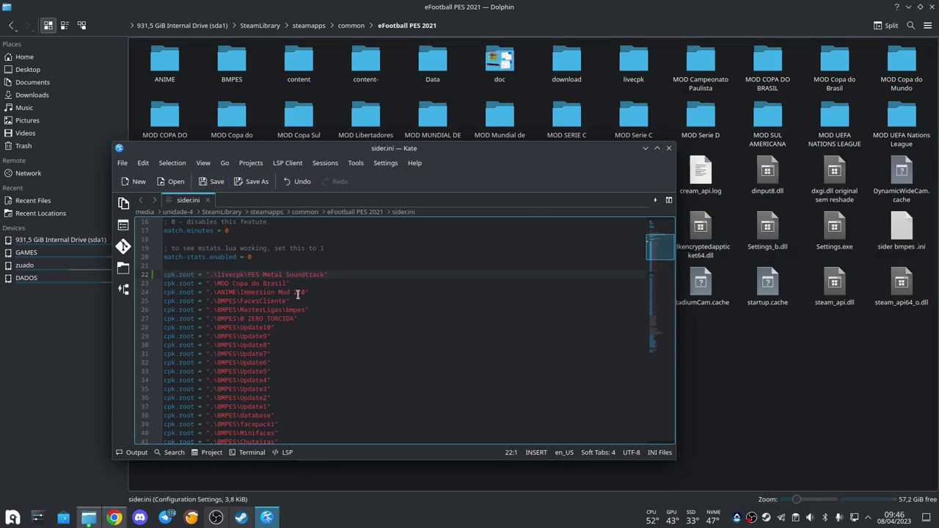
pyautogui.click(668, 148)
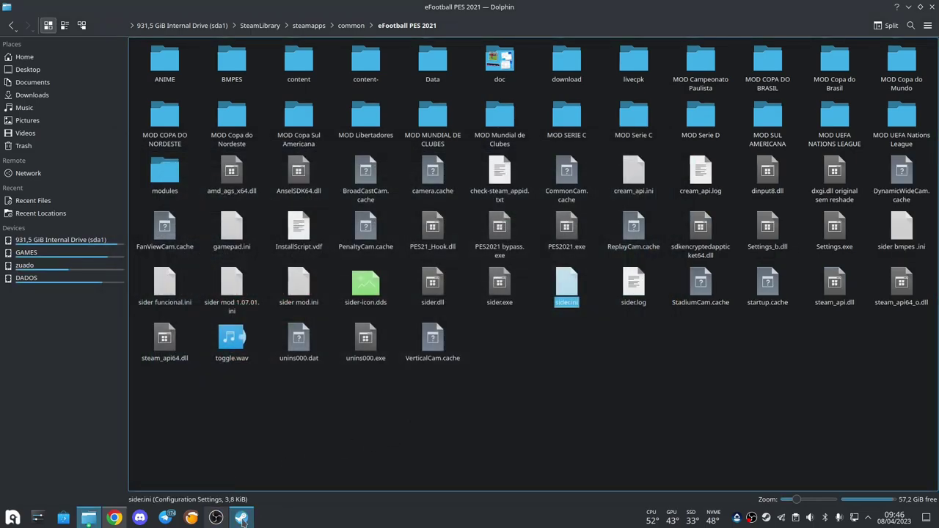
# Step: Switch to Steam, launch eFootball PES 2021 SEASON UPDATE, minimise the Steam window and continue past the game's title screen
pyautogui.click(240, 517)
pyautogui.click(300, 261)
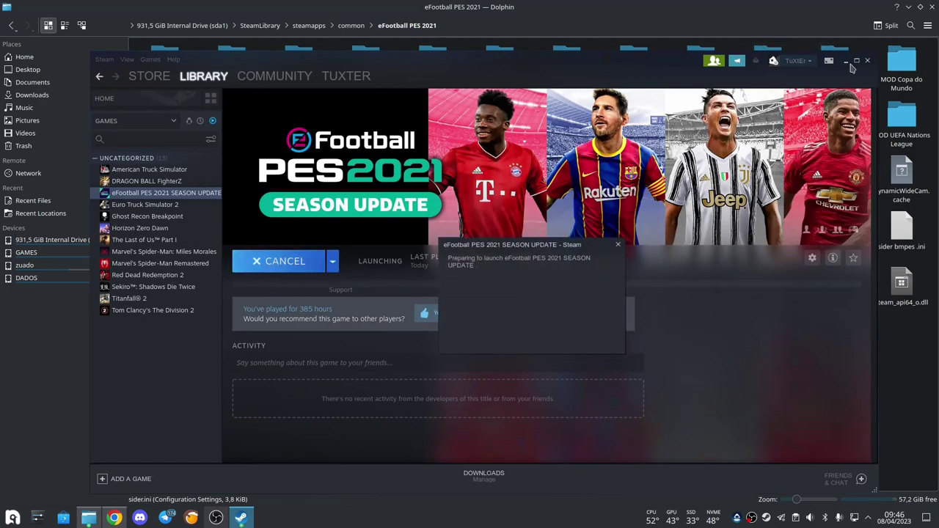
pyautogui.click(845, 61)
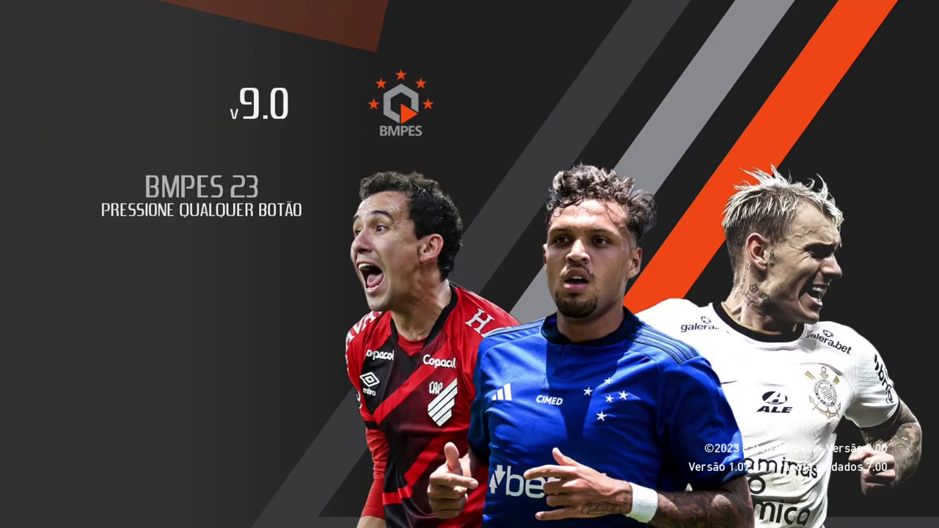
pyautogui.press('Return')
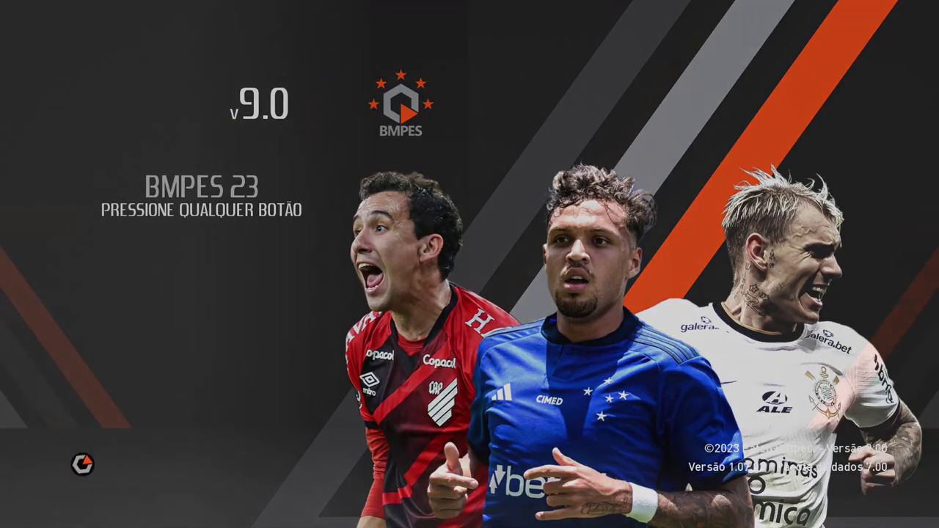